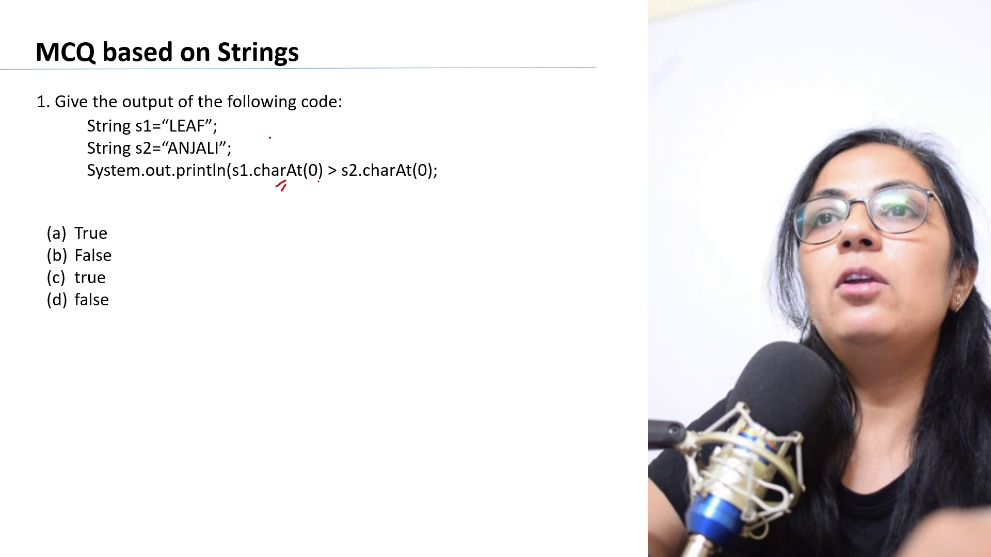
Write L and A in red over the charAt calls and tick option (c) true.
{"action": "left_click_drag", "start_coordinate": [273, 154], "coordinate": [284, 147]}
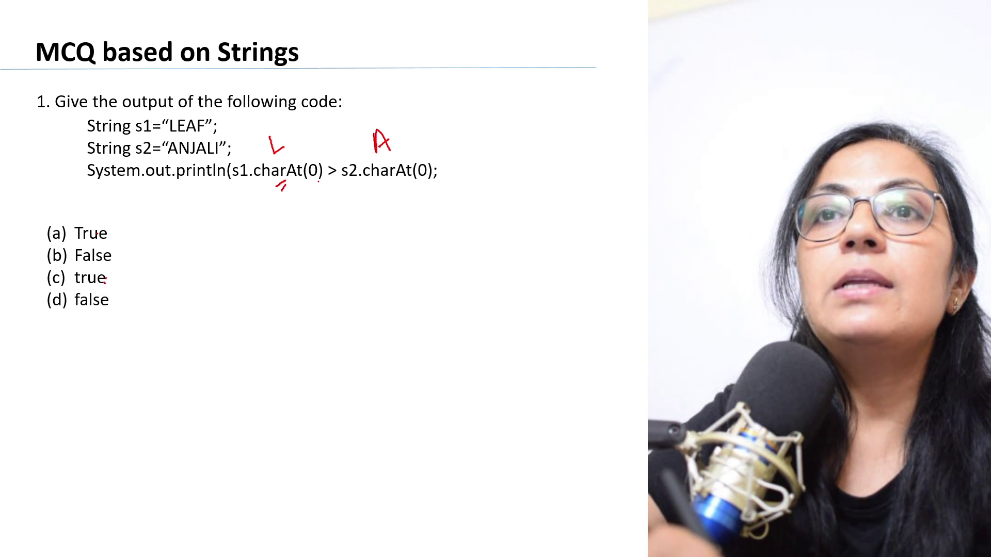
{"action": "left_click_drag", "start_coordinate": [104, 280], "coordinate": [125, 272]}
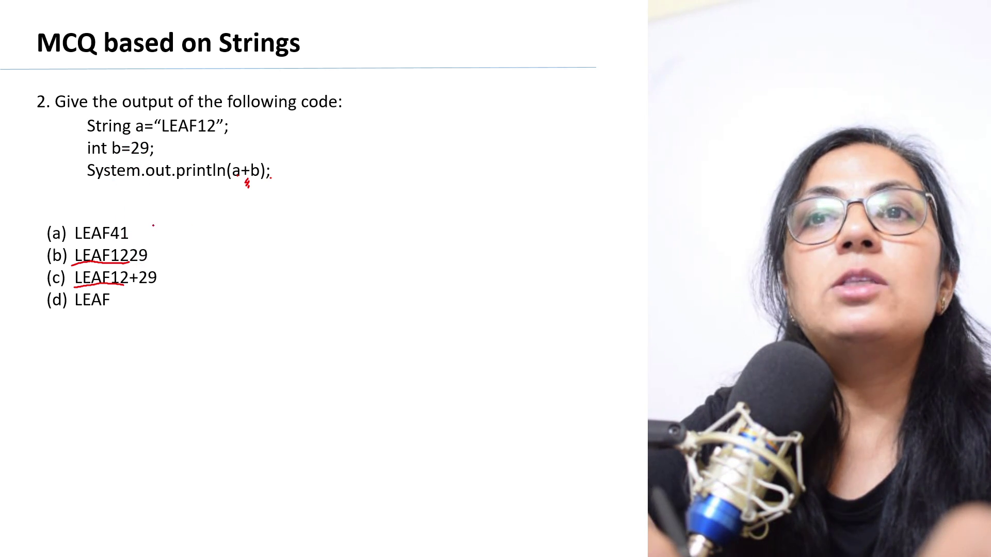
Tick and circle option (b) LEAF1229 as question 2's answer.
{"action": "mouse_move", "coordinate": [159, 256]}
{"action": "left_mouse_down"}
{"action": "mouse_move", "coordinate": [179, 241]}
{"action": "mouse_move", "coordinate": [209, 250]}
{"action": "mouse_move", "coordinate": [233, 224]}
{"action": "left_mouse_up"}
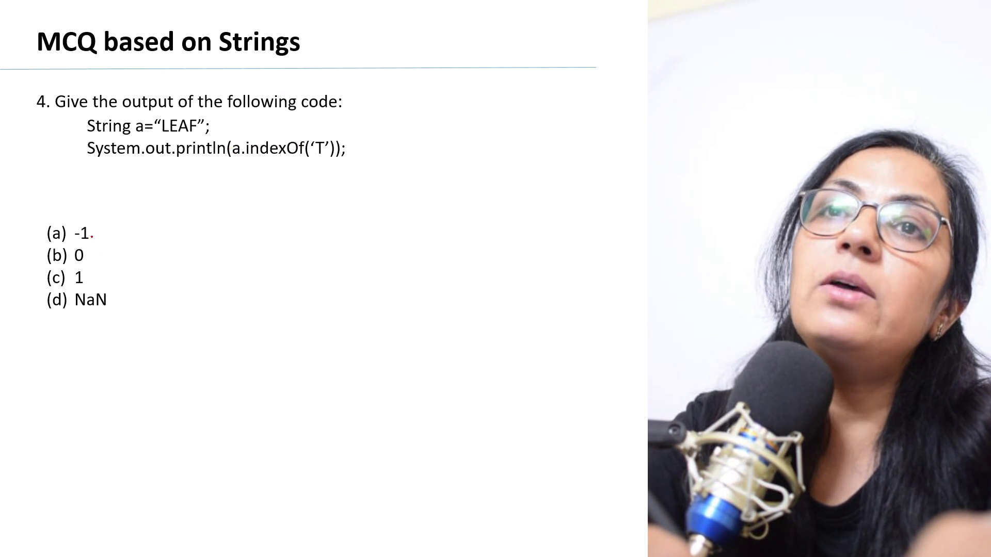
Tick option (a) -1, write a circled a beside it, and advance to question 5.
{"action": "left_click_drag", "start_coordinate": [91, 234], "coordinate": [112, 220]}
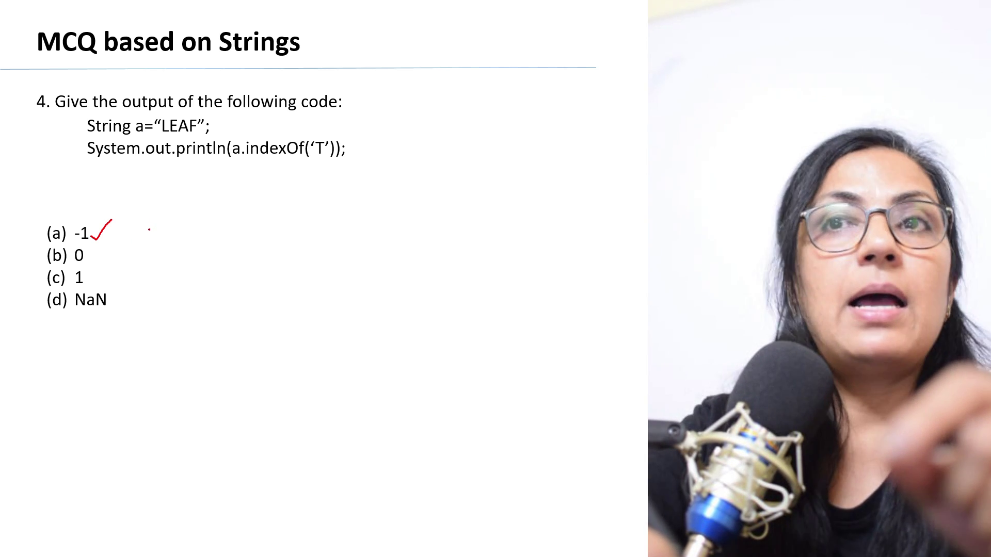
{"action": "mouse_move", "coordinate": [140, 229]}
{"action": "left_mouse_down"}
{"action": "mouse_move", "coordinate": [153, 233]}
{"action": "mouse_move", "coordinate": [133, 241]}
{"action": "mouse_move", "coordinate": [158, 208]}
{"action": "left_mouse_up"}
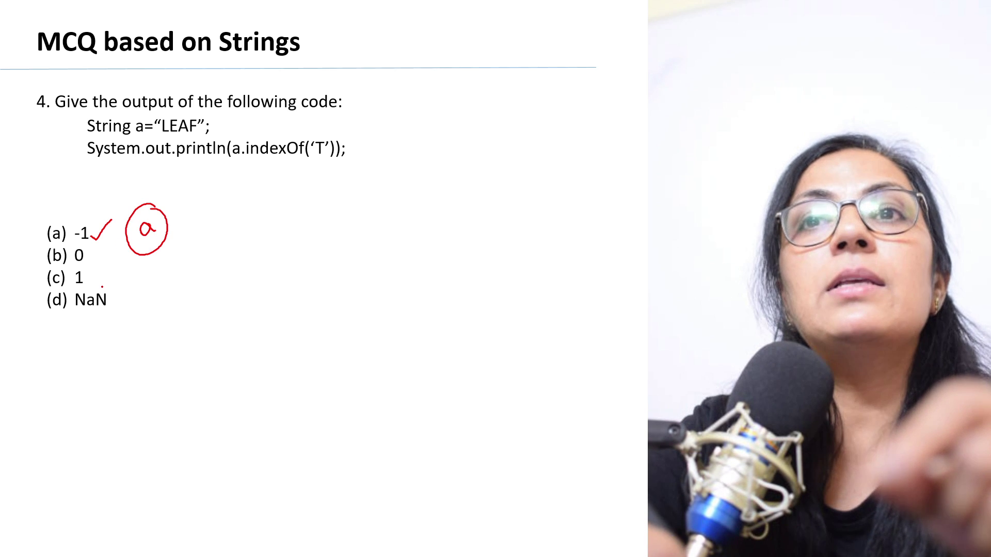
{"action": "key", "text": "Right"}
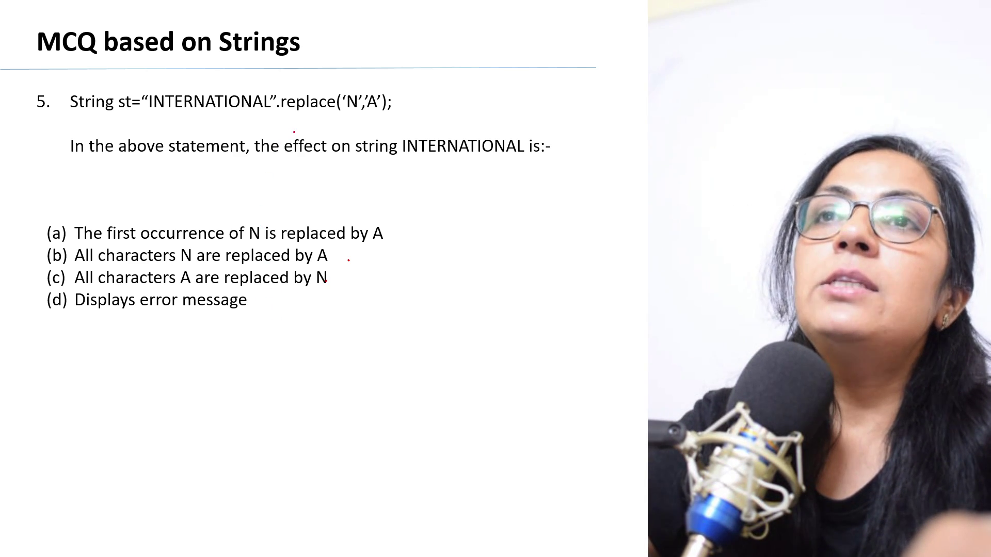
Mark replace and its N argument in red, then dismiss the slide show menu.
{"action": "left_click_drag", "start_coordinate": [300, 118], "coordinate": [308, 115]}
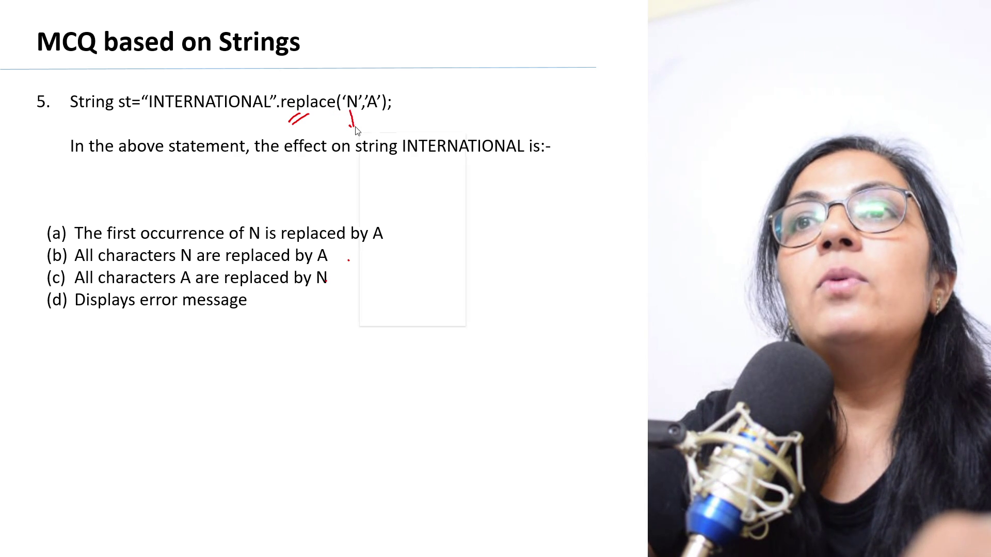
{"action": "left_click_drag", "start_coordinate": [355, 128], "coordinate": [373, 115]}
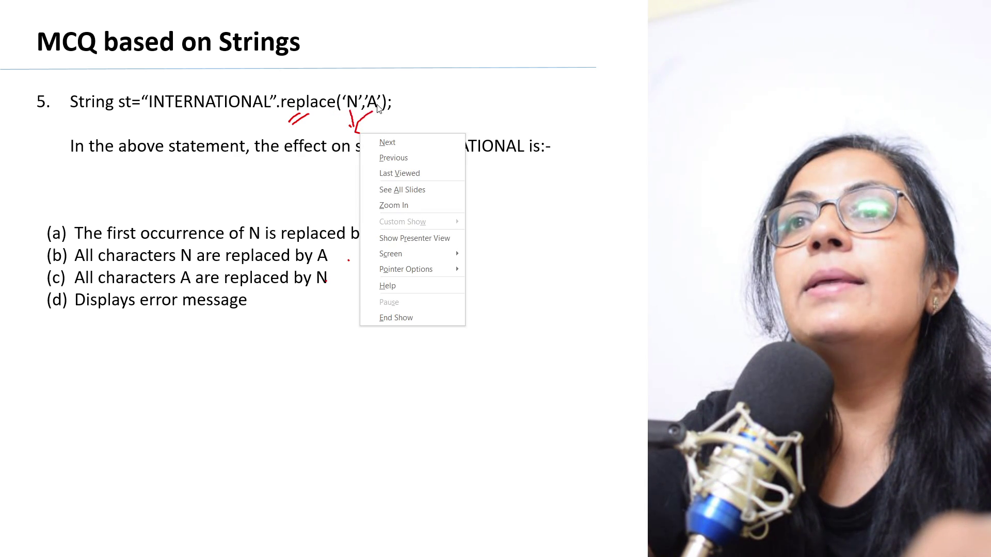
{"action": "left_click", "coordinate": [378, 109]}
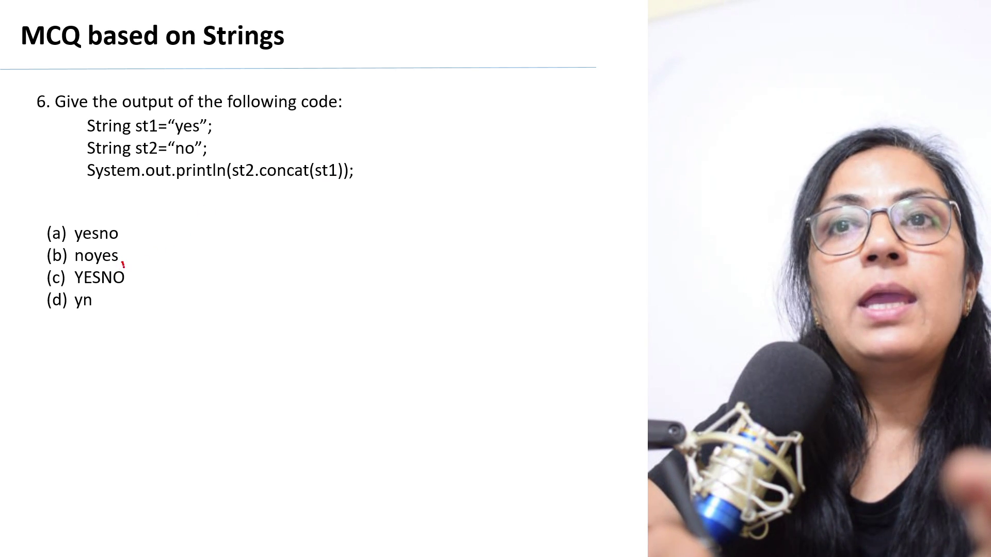
Tick option (b) noyes and write a circled b beside it.
{"action": "mouse_move", "coordinate": [122, 263]}
{"action": "left_mouse_down"}
{"action": "mouse_move", "coordinate": [149, 247]}
{"action": "mouse_move", "coordinate": [179, 256]}
{"action": "mouse_move", "coordinate": [169, 256]}
{"action": "left_mouse_up"}
{"action": "mouse_move", "coordinate": [164, 231]}
{"action": "left_mouse_down"}
{"action": "mouse_move", "coordinate": [186, 228]}
{"action": "mouse_move", "coordinate": [159, 232]}
{"action": "left_mouse_up"}
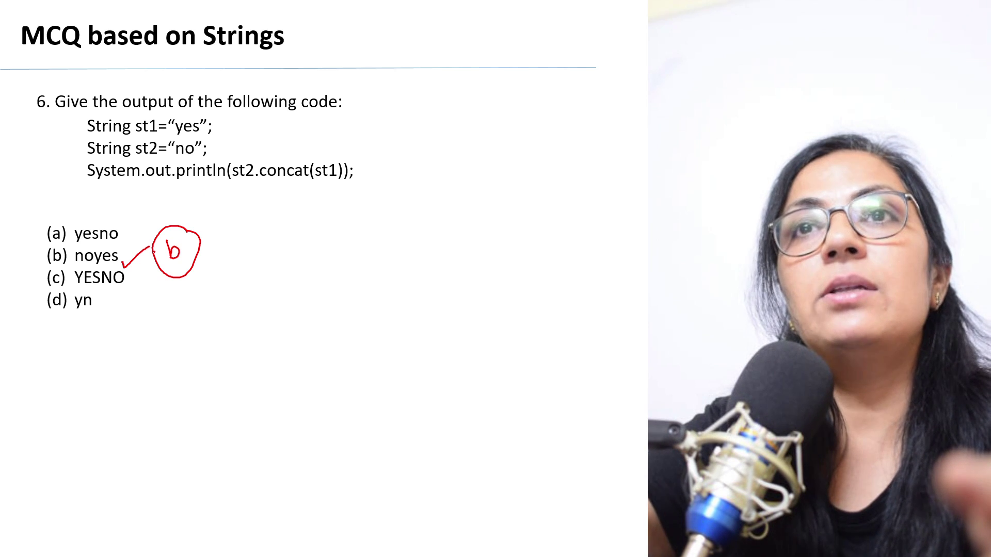
Advance the slide show to question 7 on trimming spaces.
{"action": "key", "text": "Right"}
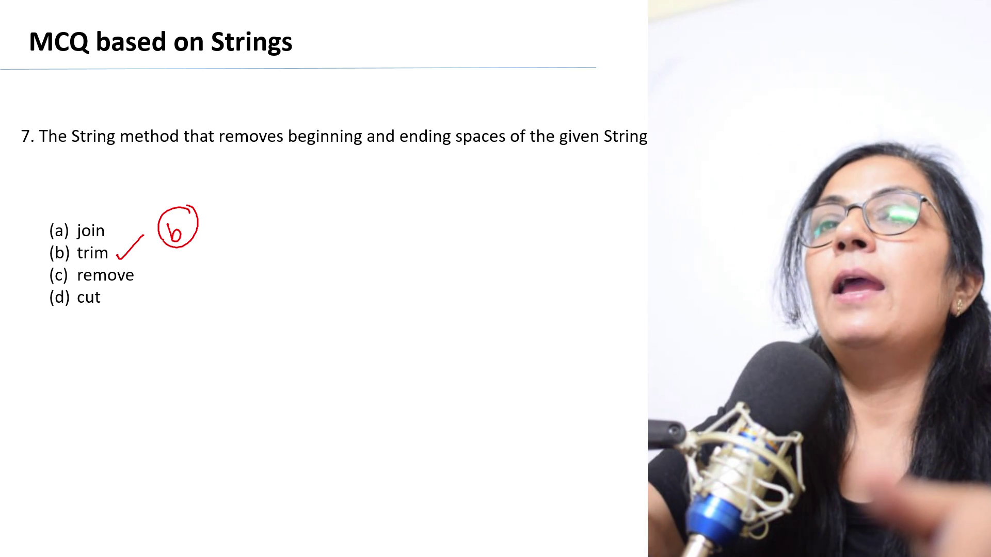
Advance to question 8 and tick the line declaring the Computer string.
{"action": "key", "text": "Right"}
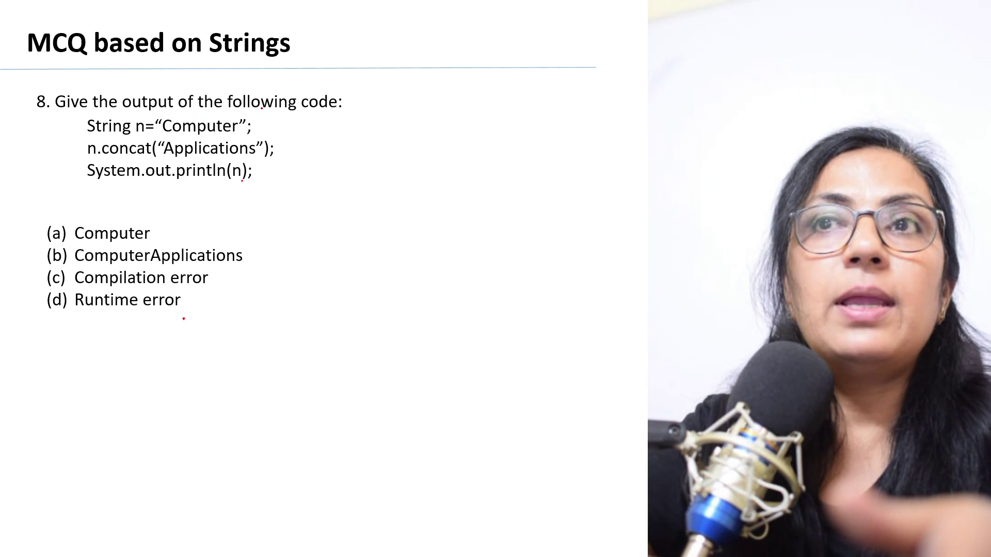
{"action": "left_click_drag", "start_coordinate": [262, 125], "coordinate": [276, 117]}
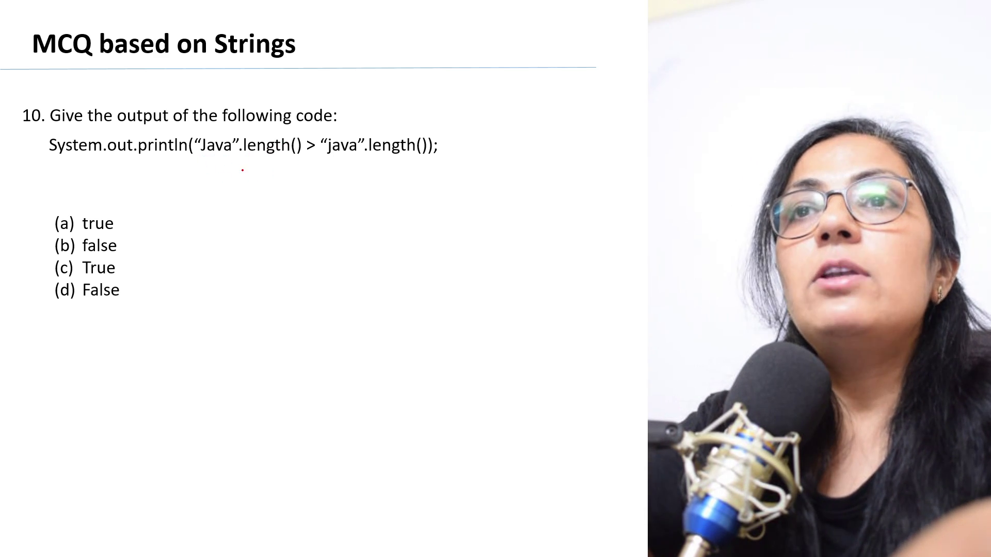
Write a red 4 beneath "Java".length() on question 10.
{"action": "left_click_drag", "start_coordinate": [240, 160], "coordinate": [253, 172]}
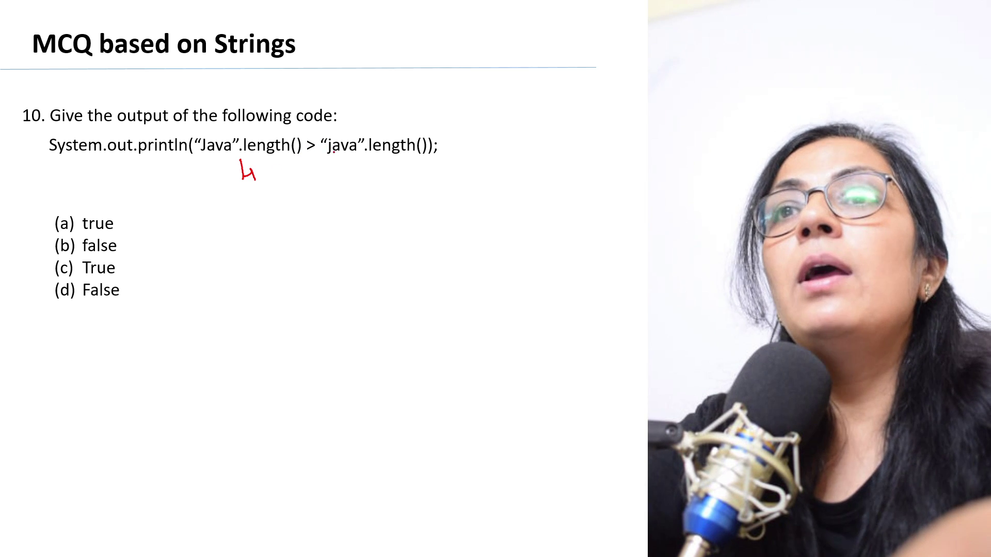